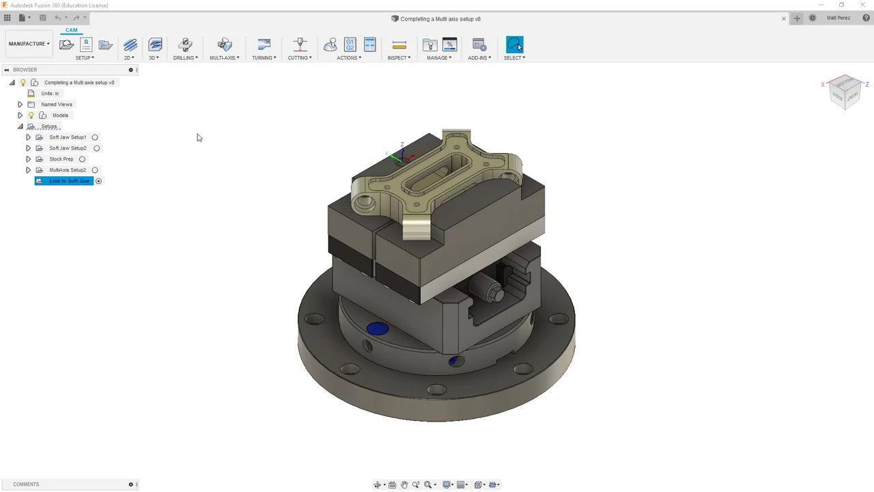
Step: Start a new probe operation using the #3 Ø0.12" probe from the Samples library
{"action": "left_click", "coordinate": [95, 60]}
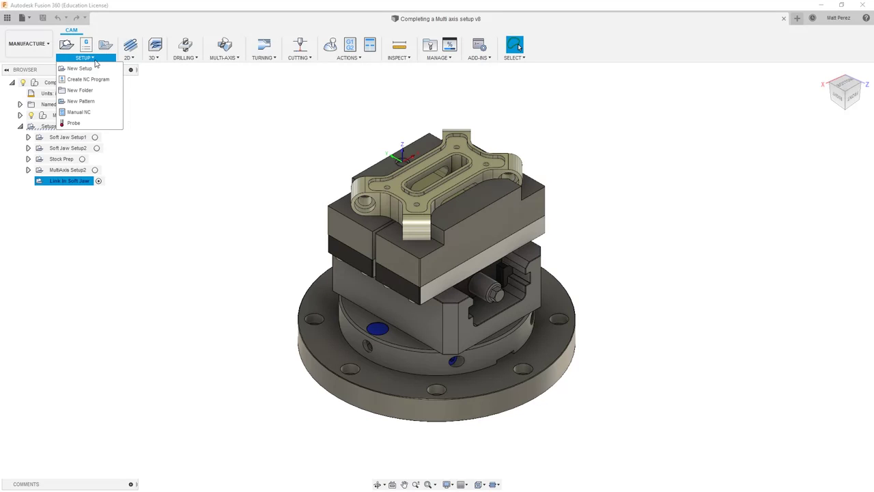
{"action": "left_click", "coordinate": [80, 123]}
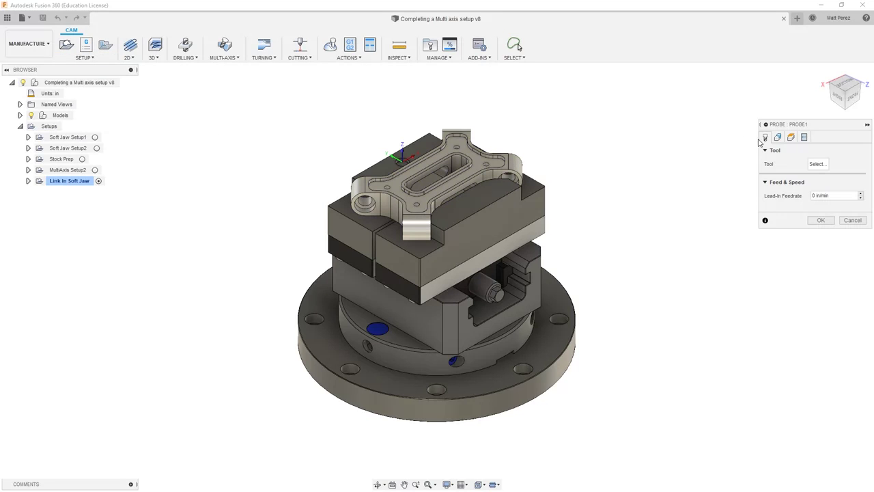
{"action": "left_click", "coordinate": [824, 165]}
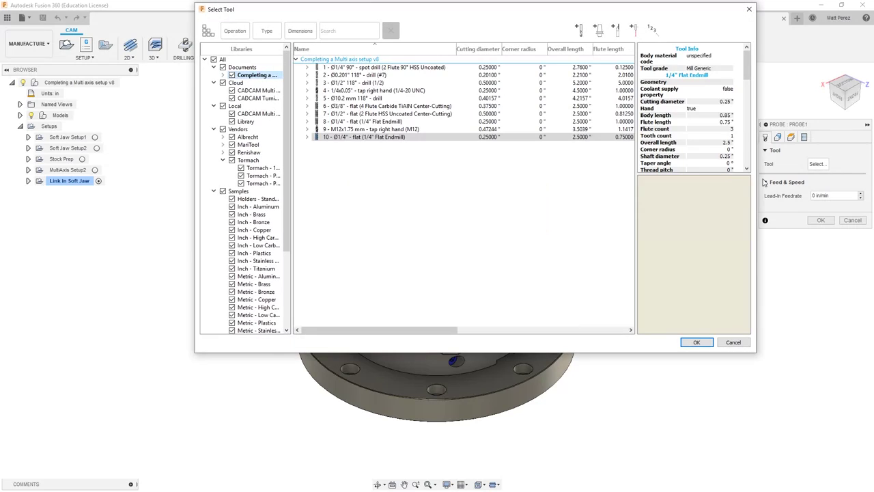
{"action": "left_click", "coordinate": [267, 34]}
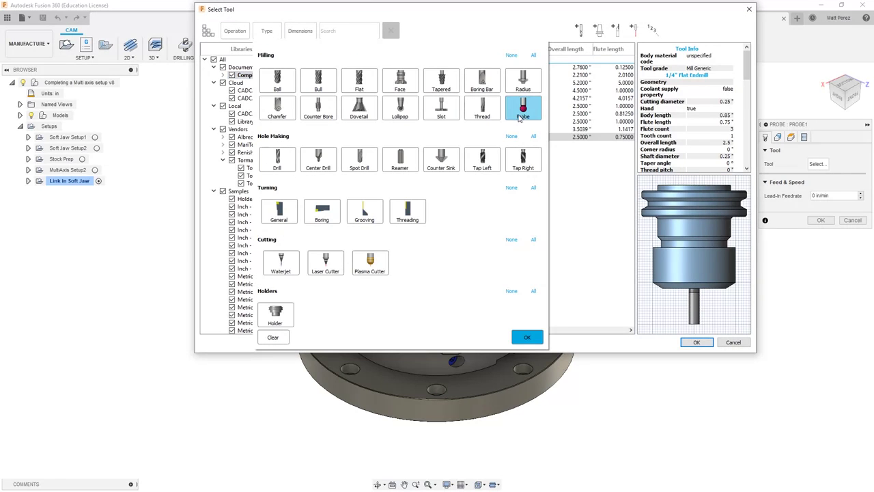
{"action": "left_click", "coordinate": [524, 111]}
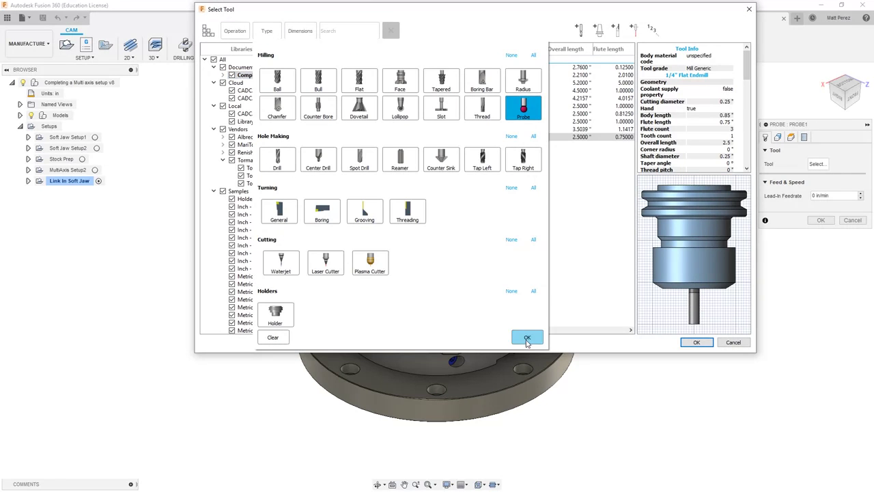
{"action": "left_click", "coordinate": [527, 337]}
{"action": "left_click", "coordinate": [239, 192]}
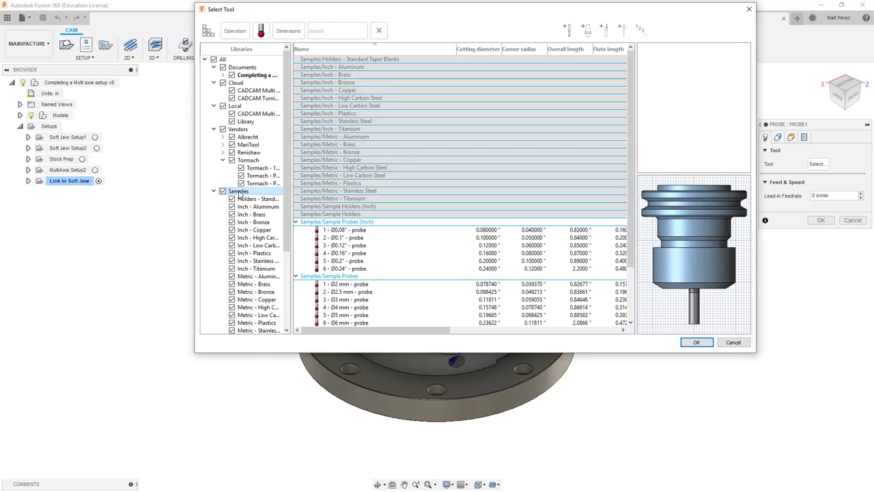
{"action": "left_click", "coordinate": [358, 247]}
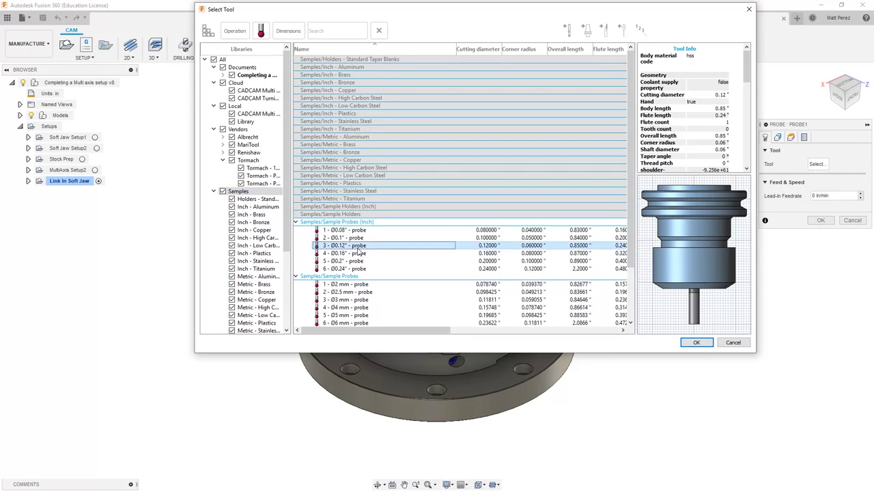
{"action": "left_click", "coordinate": [696, 343]}
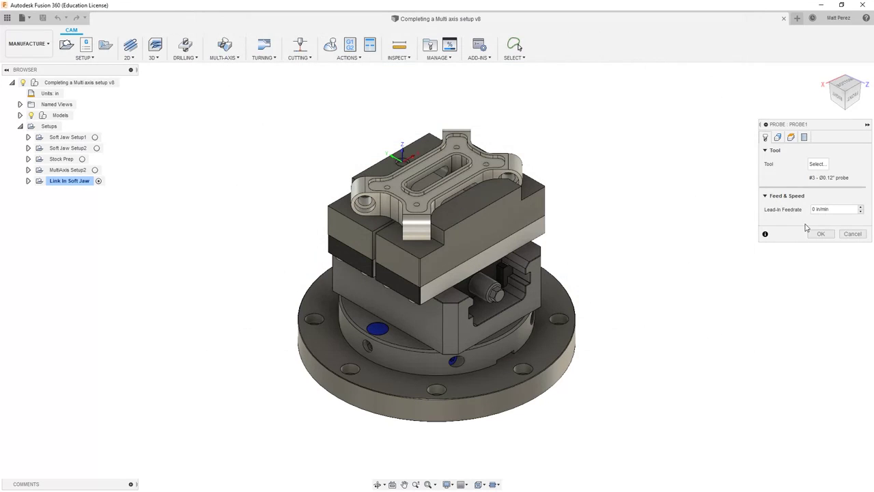
Step: Set the probe's lead-in feedrate to 30 in/min
{"action": "left_click", "coordinate": [846, 208]}
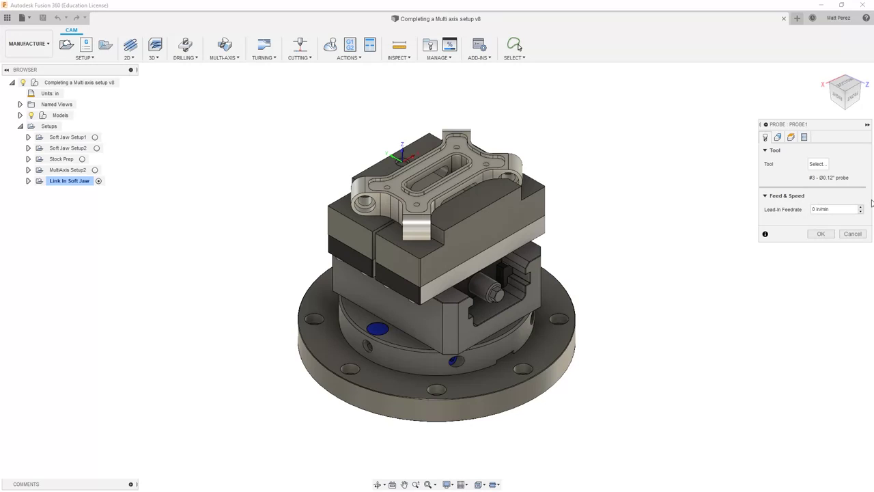
{"action": "key", "text": "BackSpace"}
{"action": "type", "text": "30"}
{"action": "left_click", "coordinate": [779, 137]}
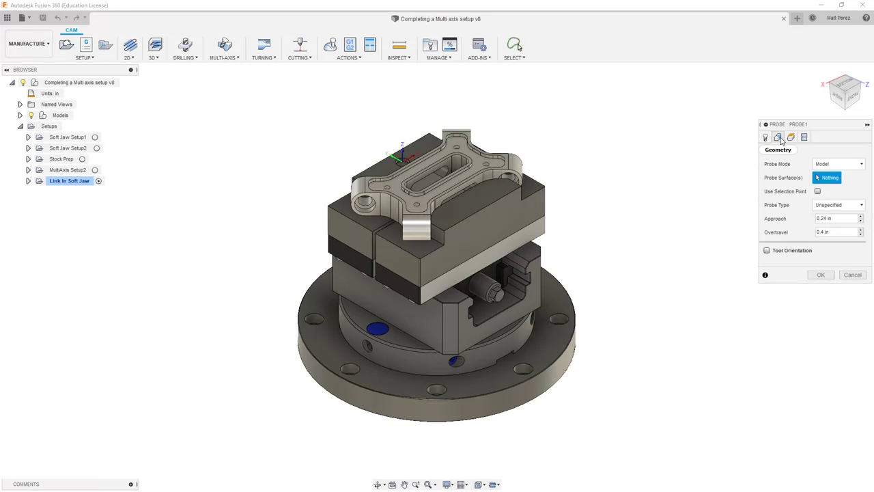
Step: Keep Probe Mode on Model and leave the probe type Unspecified in the geometry settings
{"action": "left_click", "coordinate": [861, 164]}
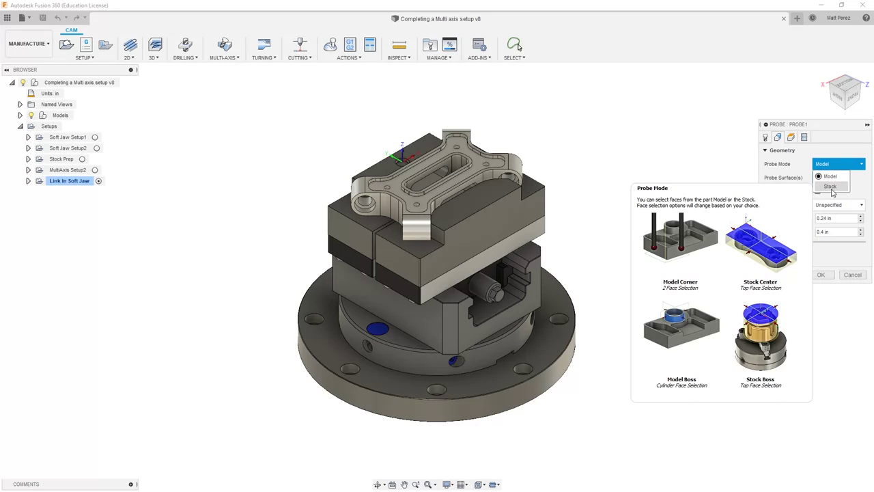
{"action": "left_click", "coordinate": [831, 176]}
{"action": "scroll", "coordinate": [408, 150], "scroll_direction": "up", "scroll_amount": 5}
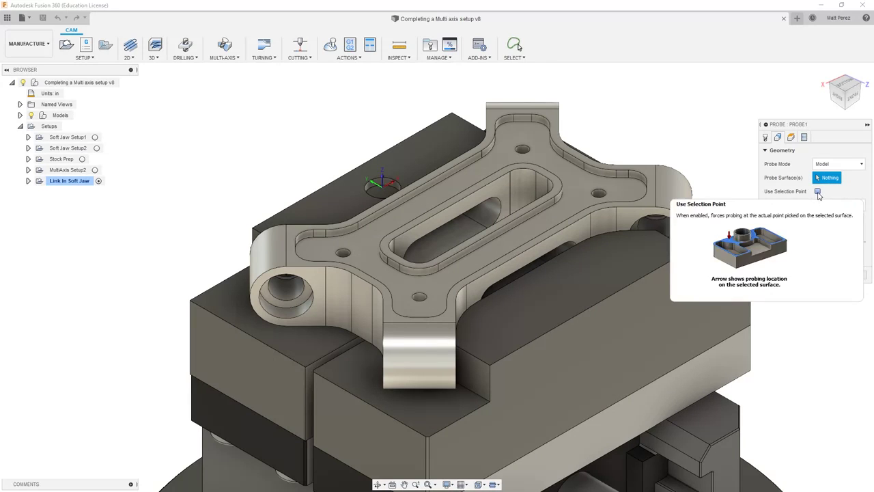
{"action": "left_click", "coordinate": [861, 205]}
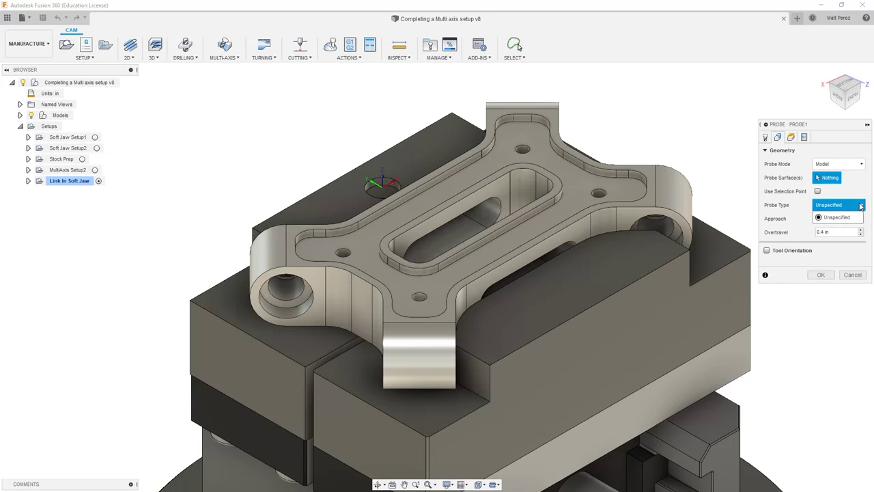
{"action": "left_click", "coordinate": [862, 205]}
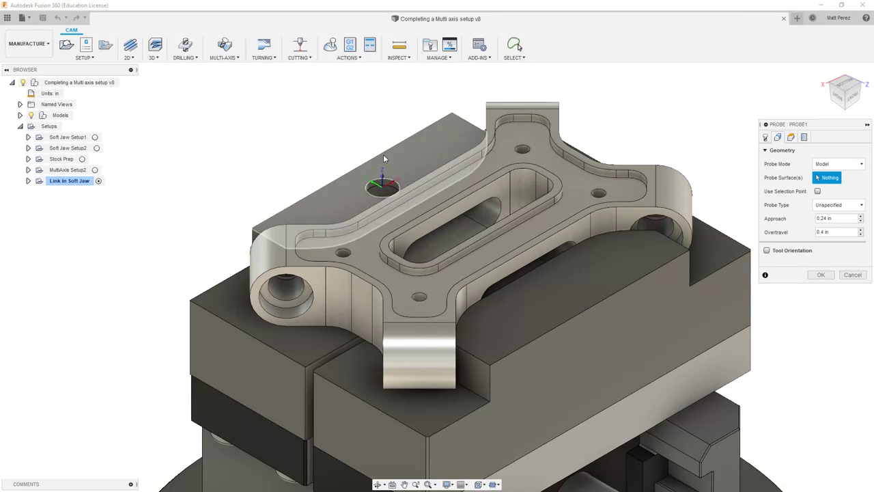
{"action": "scroll", "coordinate": [383, 158], "scroll_direction": "up", "scroll_amount": 10}
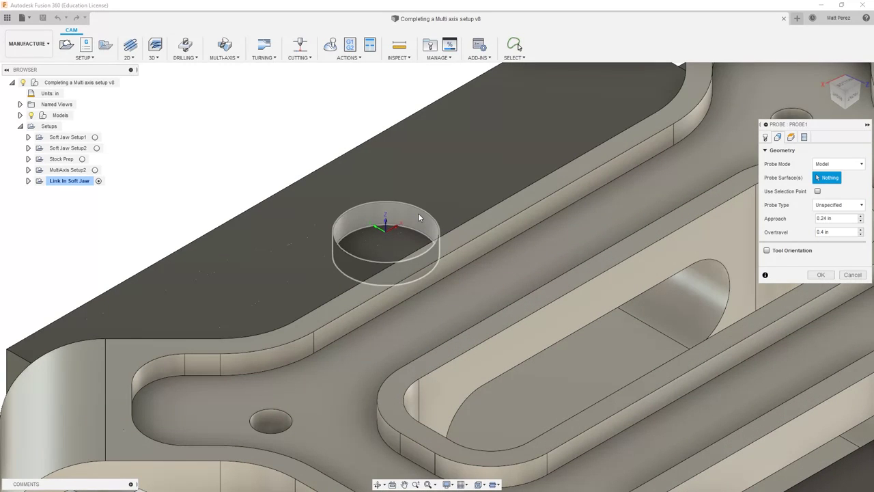
Step: Select the hole's inner cylindrical wall in the jaw's top face as the probe surface
{"action": "left_click", "coordinate": [419, 218]}
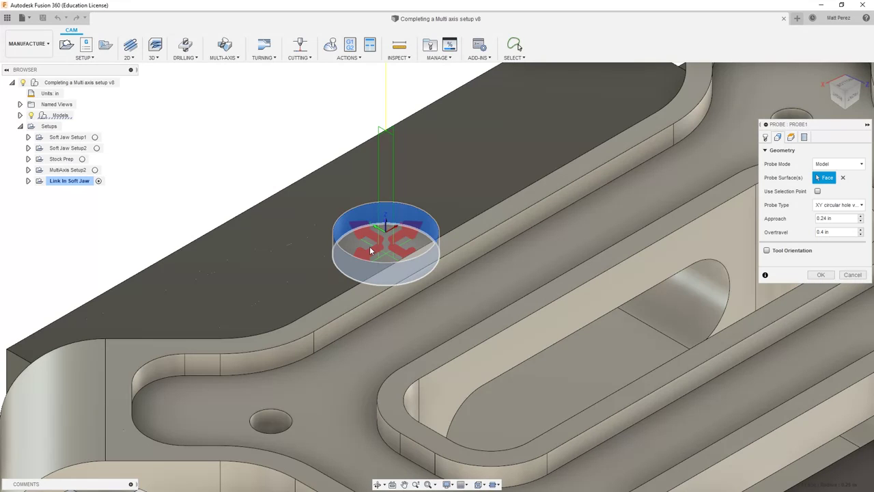
{"action": "left_click", "coordinate": [842, 178]}
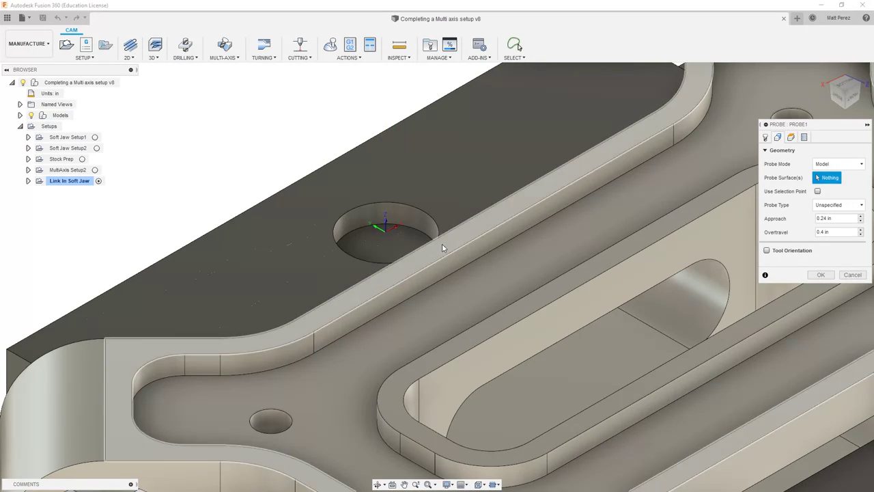
{"action": "left_click", "coordinate": [403, 242]}
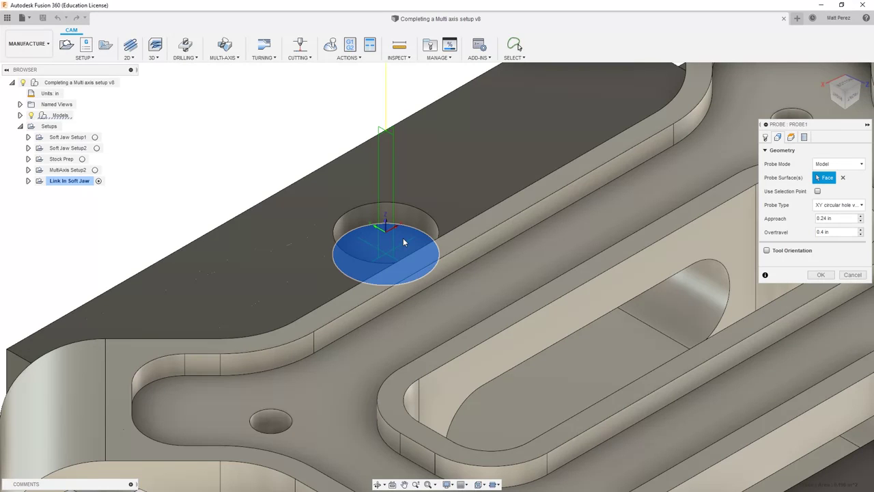
{"action": "left_click", "coordinate": [852, 208]}
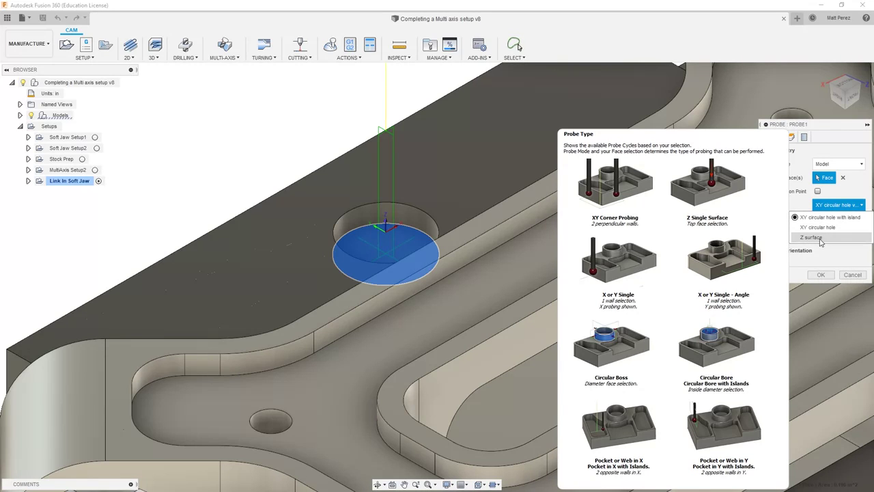
{"action": "left_click", "coordinate": [843, 177]}
{"action": "left_click", "coordinate": [843, 177]}
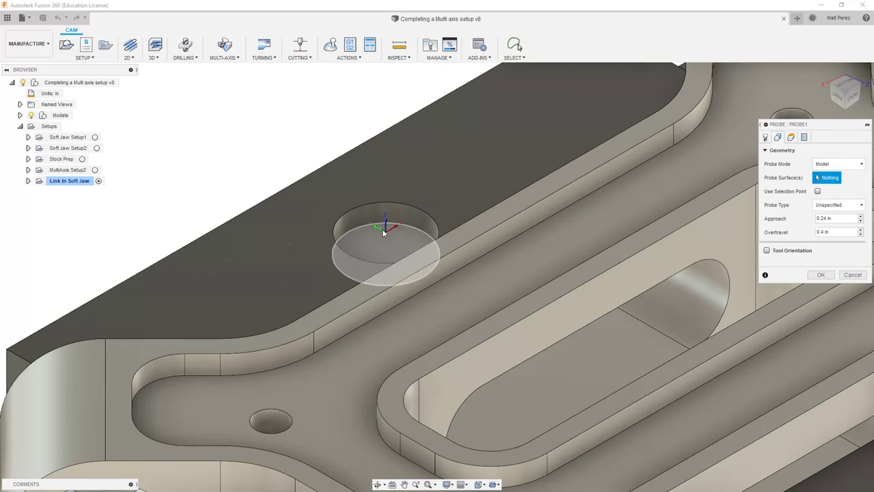
{"action": "left_click", "coordinate": [389, 215]}
Step: Set the probe type to XY circular hole
{"action": "left_click", "coordinate": [861, 206]}
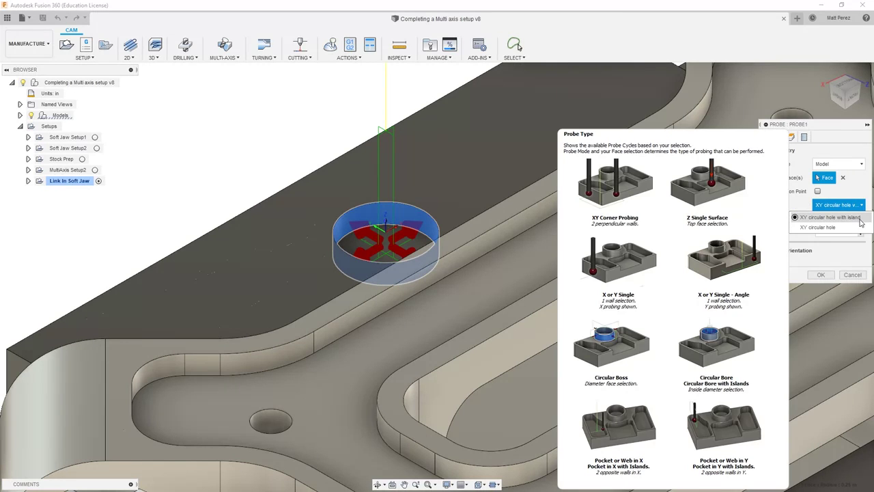
{"action": "left_click", "coordinate": [847, 227]}
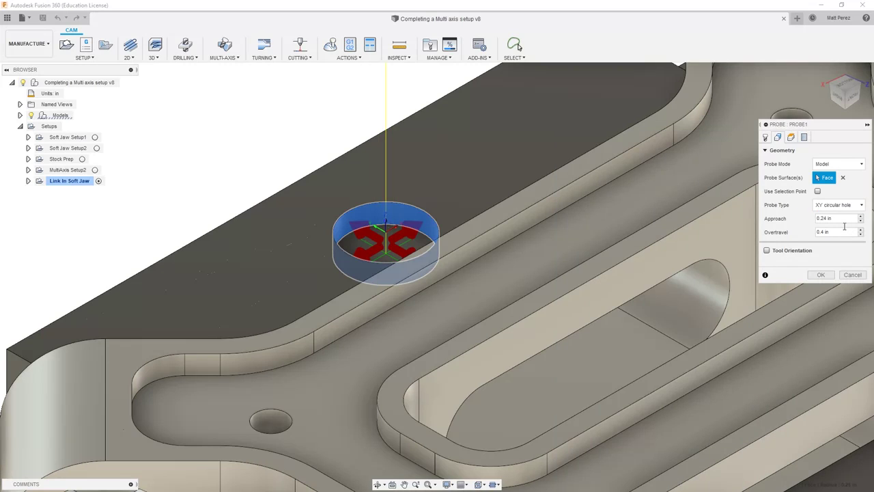
{"action": "left_click", "coordinate": [839, 205]}
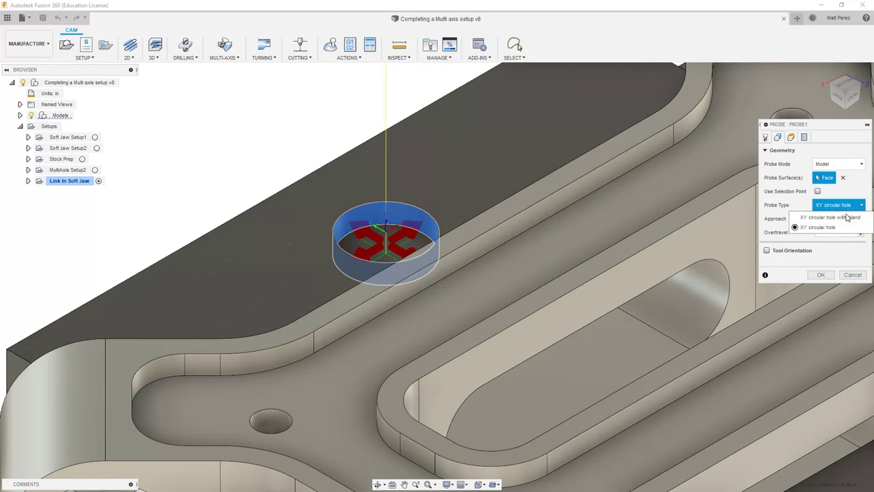
{"action": "left_click", "coordinate": [847, 218]}
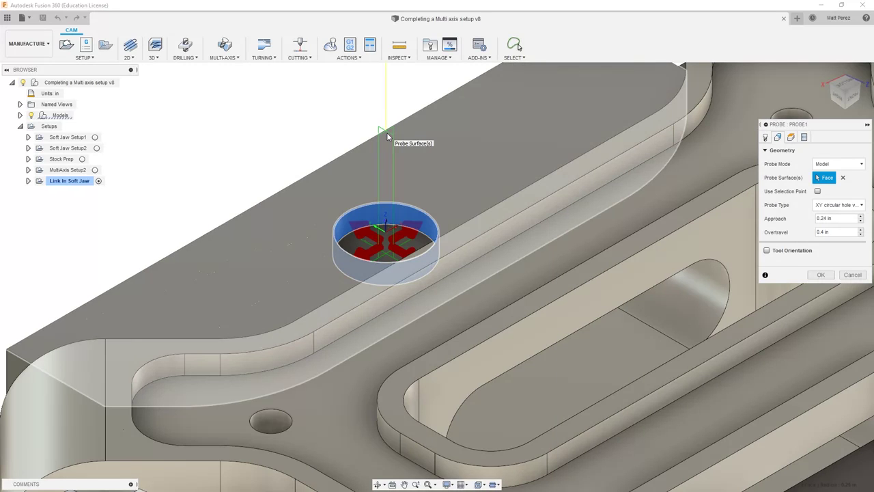
{"action": "left_click", "coordinate": [842, 207]}
{"action": "left_click", "coordinate": [820, 227]}
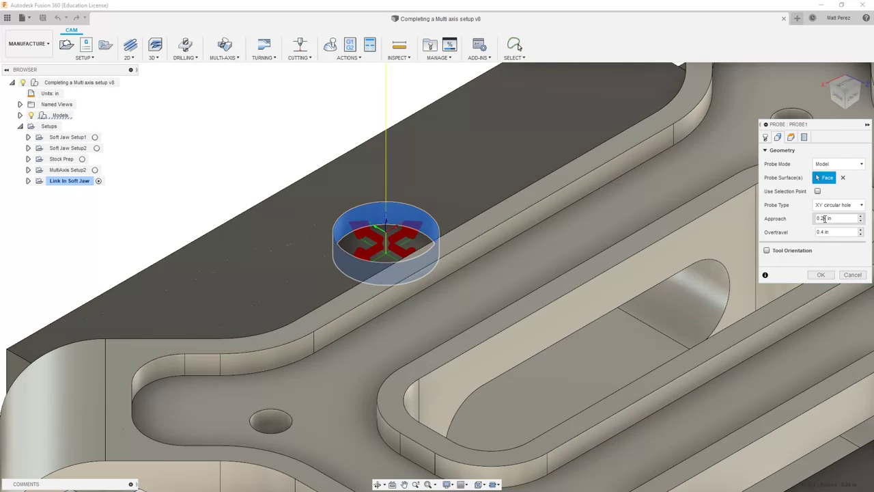
Step: Change the approach distance to 0.1 in, then review the heights and Override Driving WCS setting
{"action": "key", "text": "BackSpace"}
{"action": "type", "text": "1"}
{"action": "left_click", "coordinate": [792, 137]}
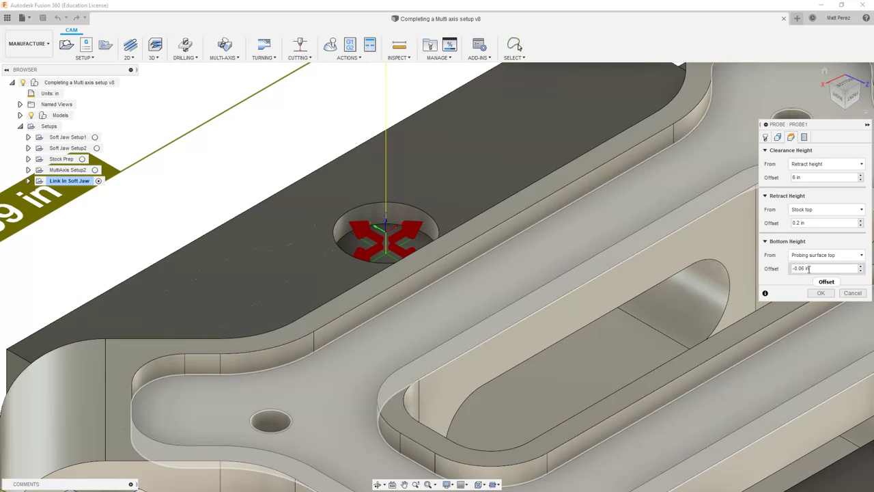
{"action": "left_click", "coordinate": [805, 137]}
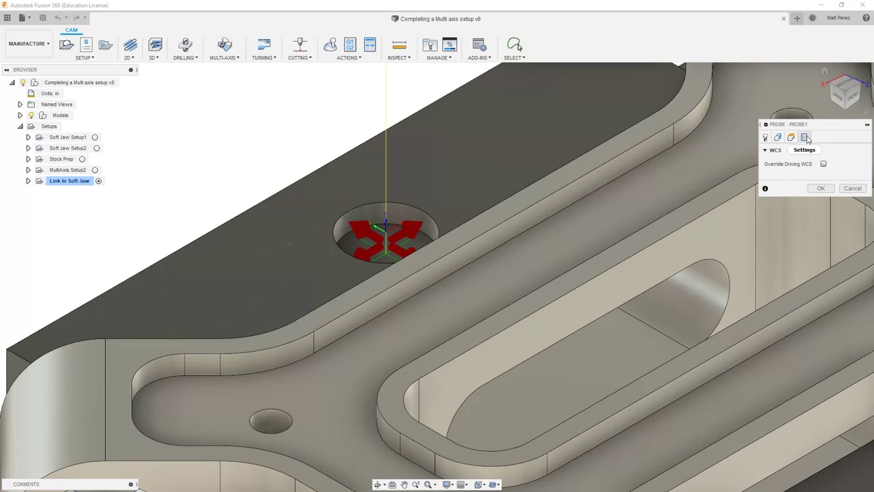
Step: Create the probe operation, keeping its name Probe1
{"action": "left_click", "coordinate": [824, 188]}
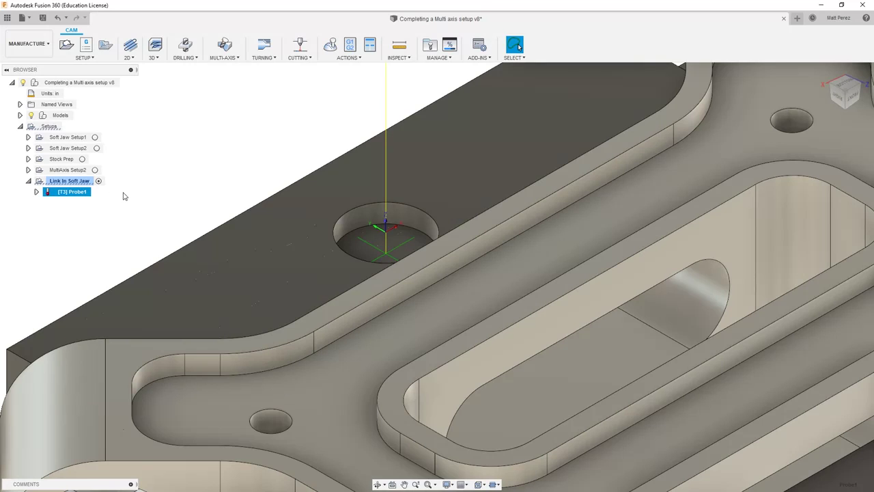
{"action": "left_click", "coordinate": [74, 194]}
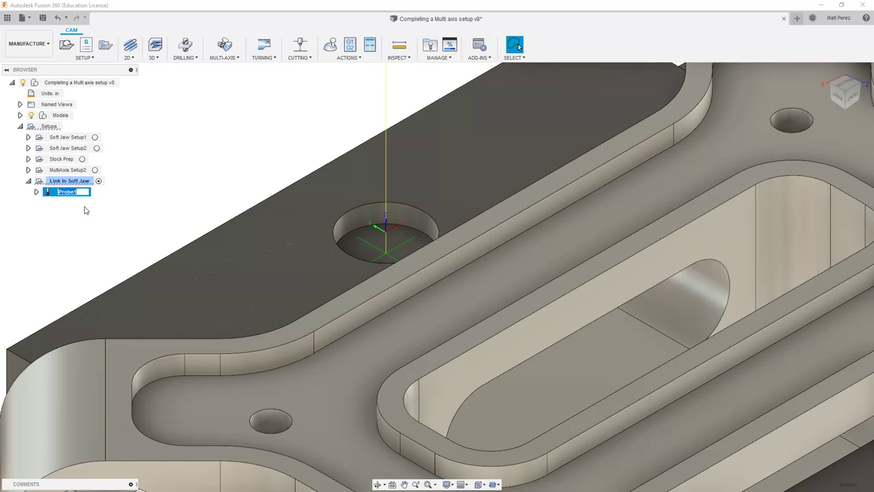
{"action": "key", "text": "Return"}
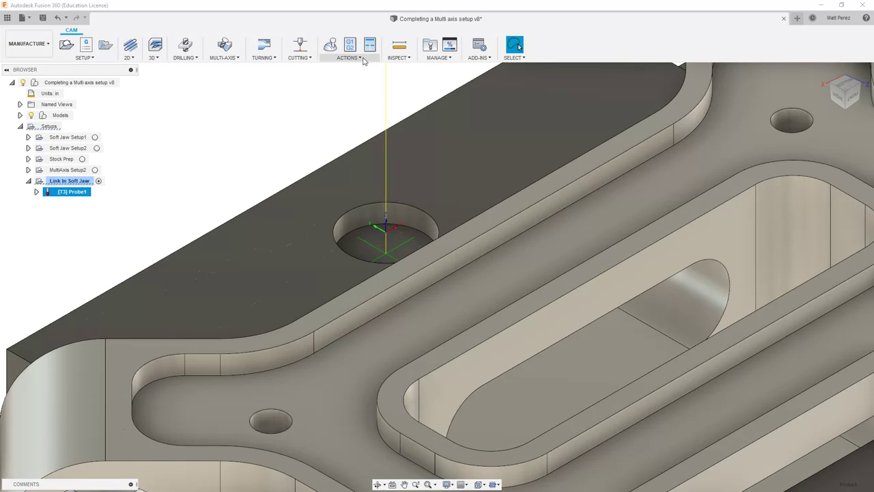
Step: Post the NC program as 10100.nc, replacing the existing file
{"action": "left_click", "coordinate": [350, 46]}
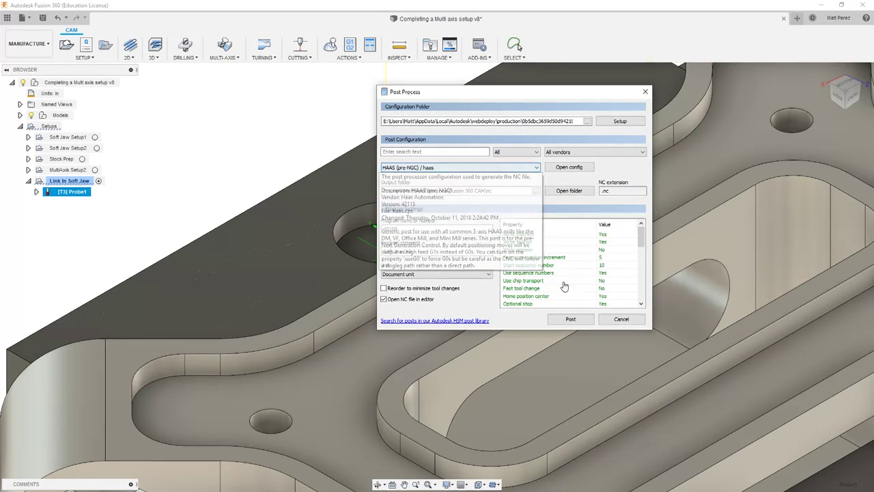
{"action": "left_click", "coordinate": [570, 319]}
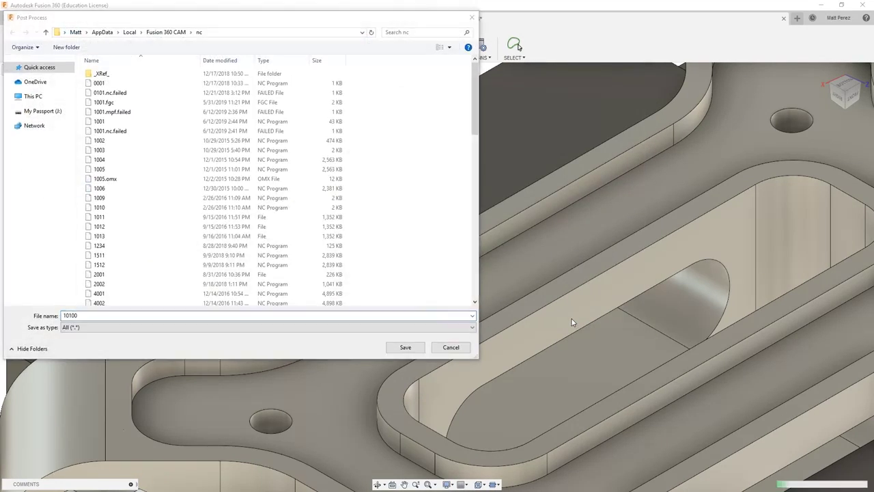
{"action": "left_click", "coordinate": [406, 347]}
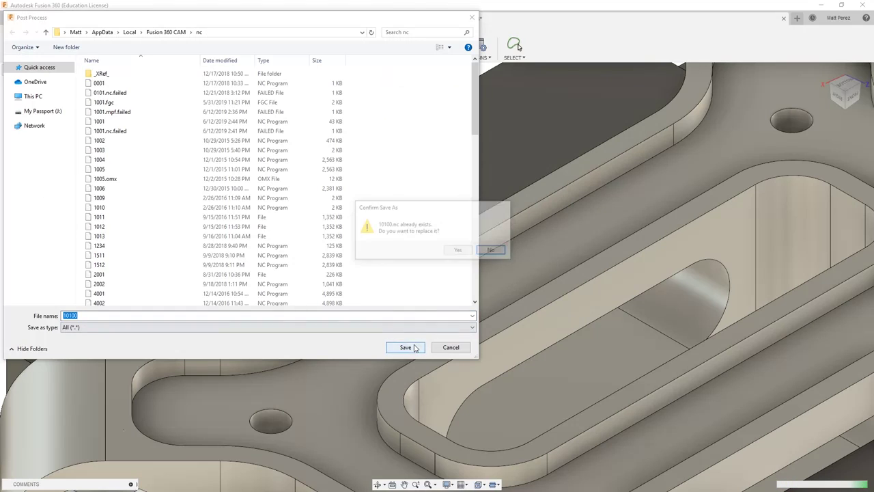
{"action": "left_click", "coordinate": [459, 251]}
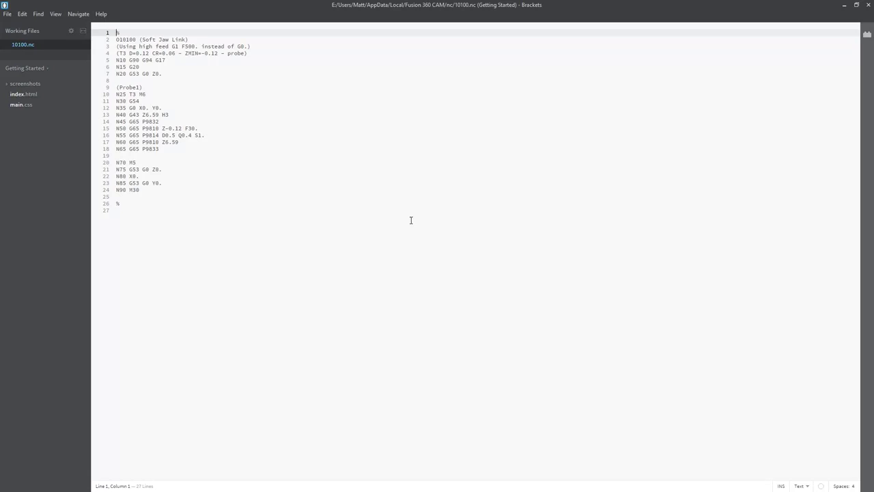
Step: Review the G54, H3, P9832, M30 and G53 Z0 lines in 10100.nc, then close Brackets
{"action": "left_click", "coordinate": [146, 102]}
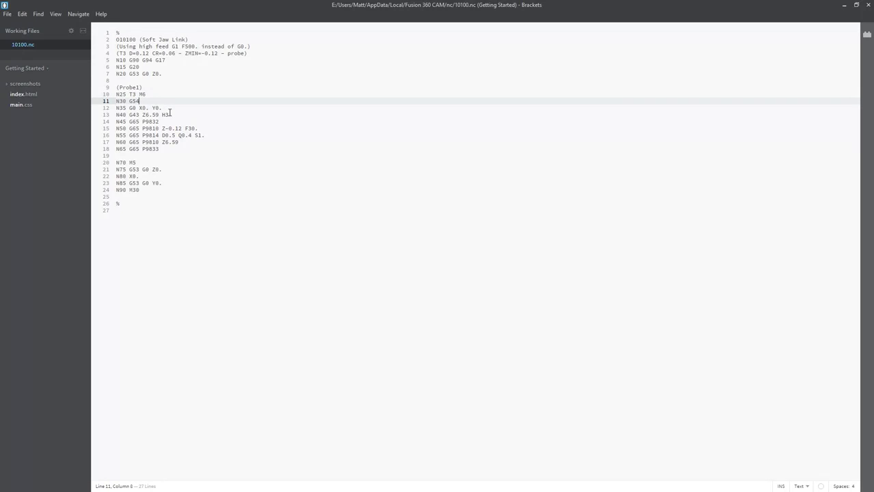
{"action": "left_click_drag", "start_coordinate": [169, 113], "coordinate": [165, 113]}
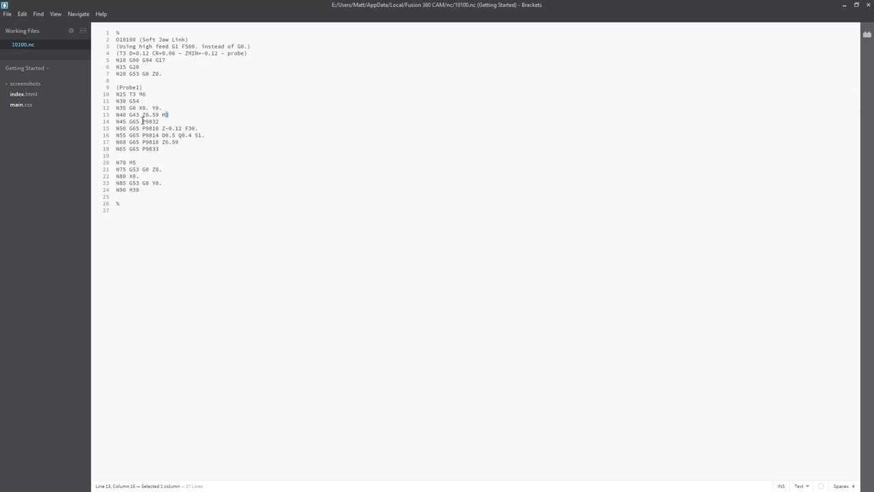
{"action": "left_click_drag", "start_coordinate": [142, 121], "coordinate": [161, 120]}
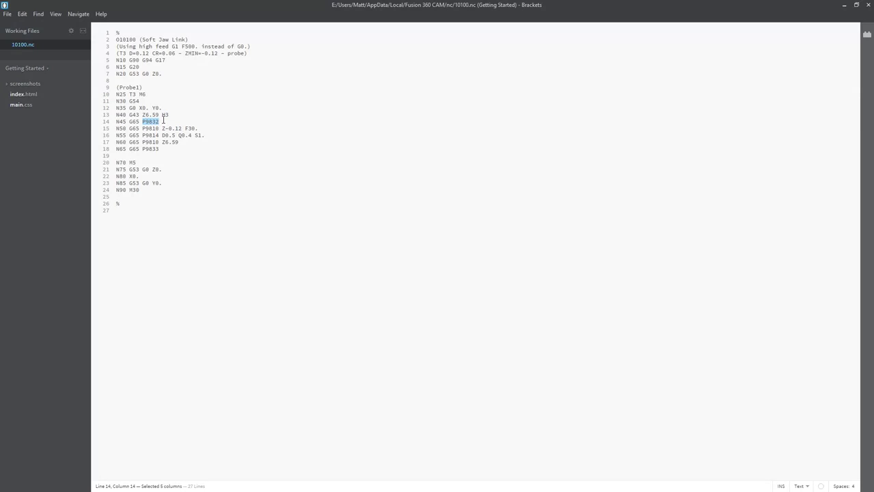
{"action": "left_click", "coordinate": [171, 155]}
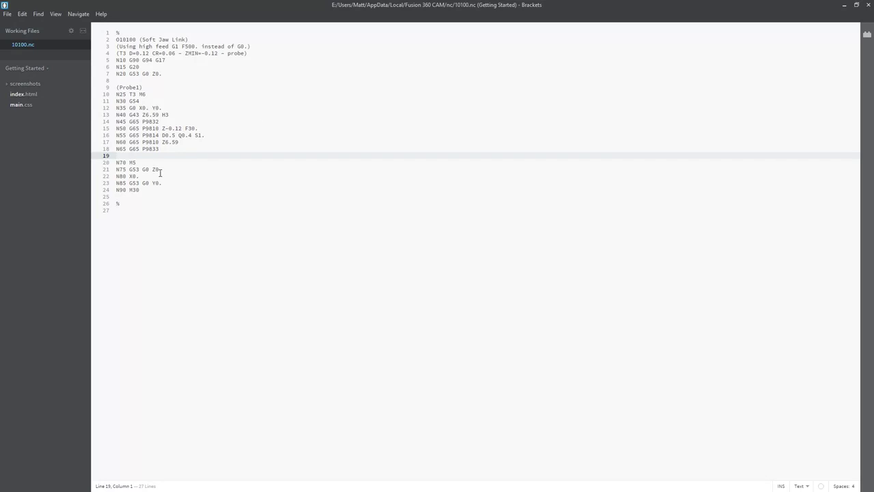
{"action": "left_click_drag", "start_coordinate": [148, 189], "coordinate": [138, 189]}
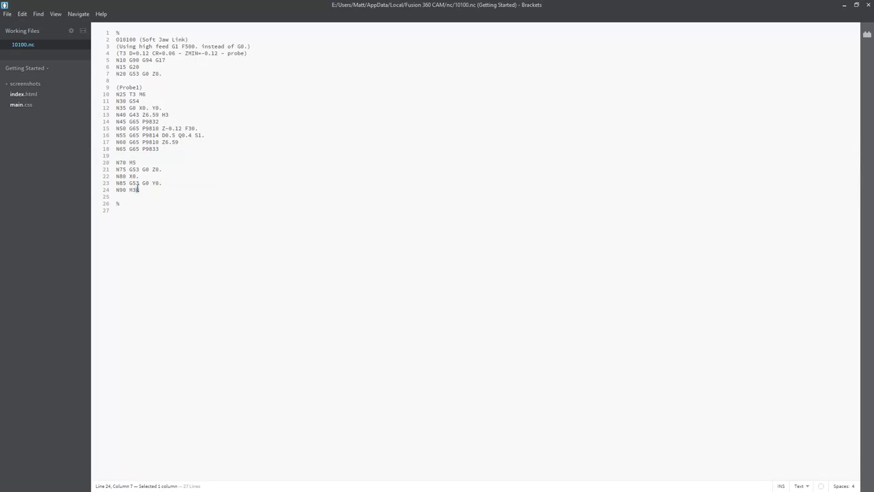
{"action": "left_click", "coordinate": [190, 169]}
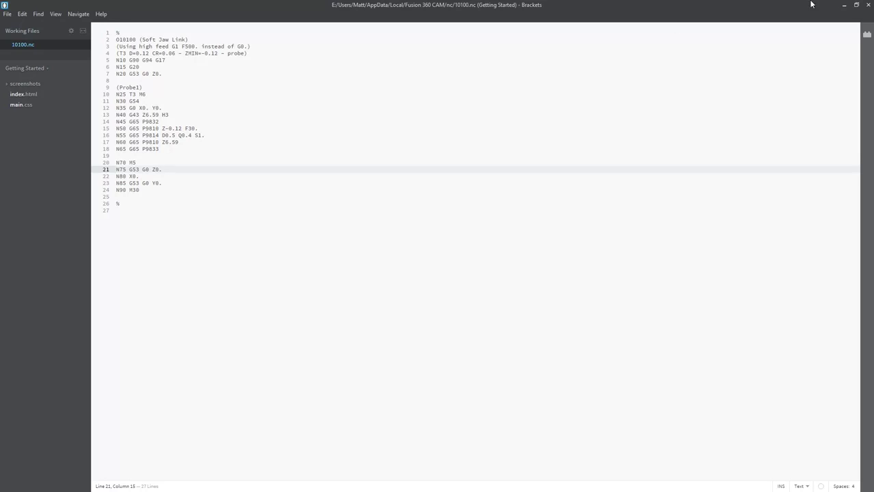
{"action": "left_click", "coordinate": [866, 6]}
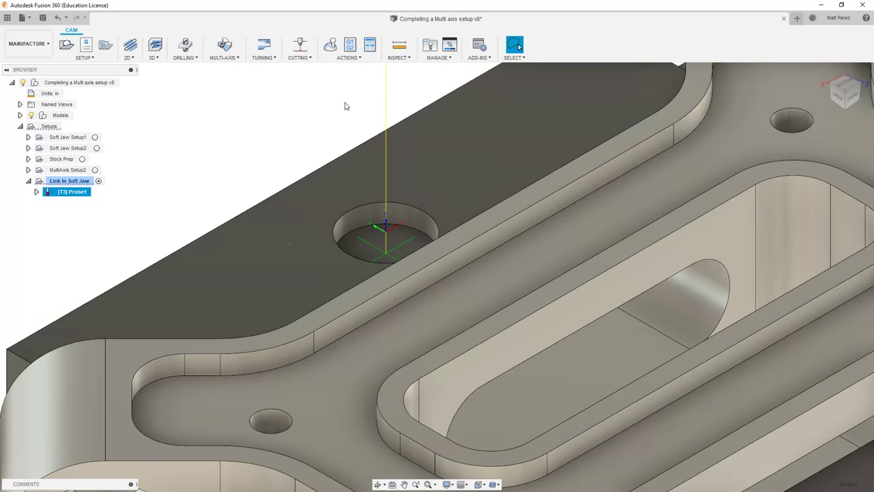
Step: Edit the Link In Soft Jaw setup's post-process settings to use WCS offset 2
{"action": "scroll", "coordinate": [345, 103], "scroll_direction": "down", "scroll_amount": 8}
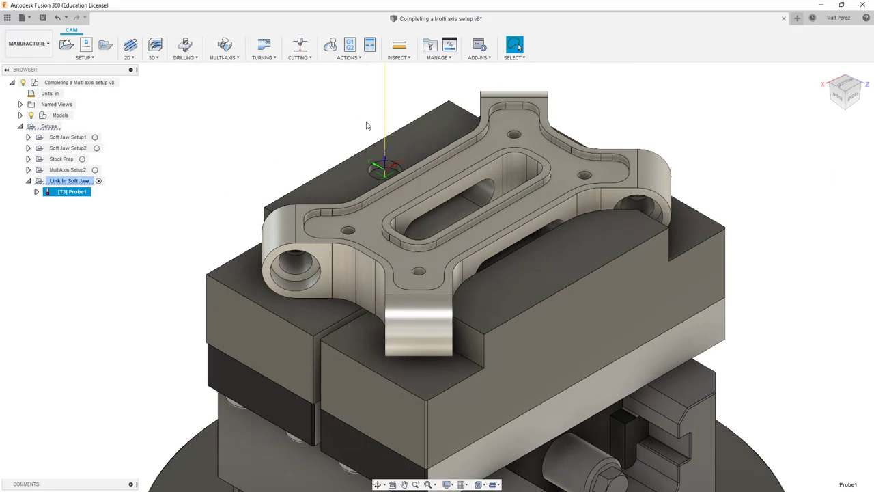
{"action": "left_click", "coordinate": [363, 126]}
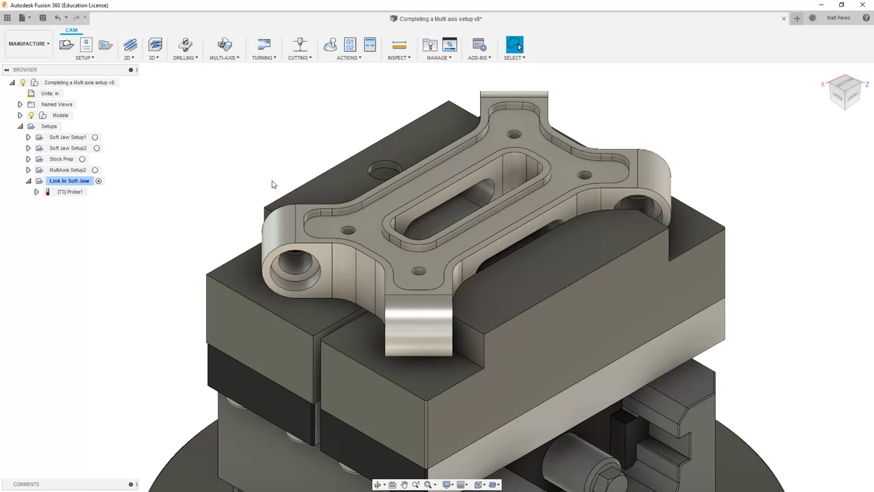
{"action": "right_click", "coordinate": [70, 181]}
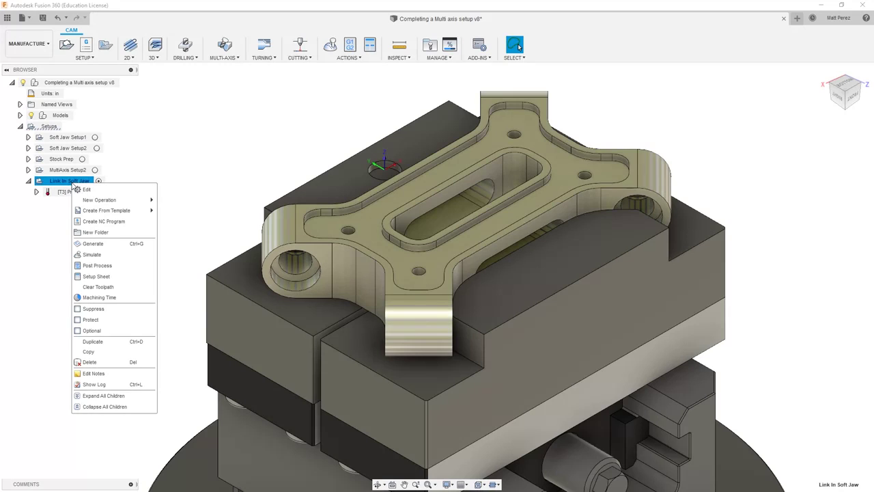
{"action": "left_click", "coordinate": [103, 191]}
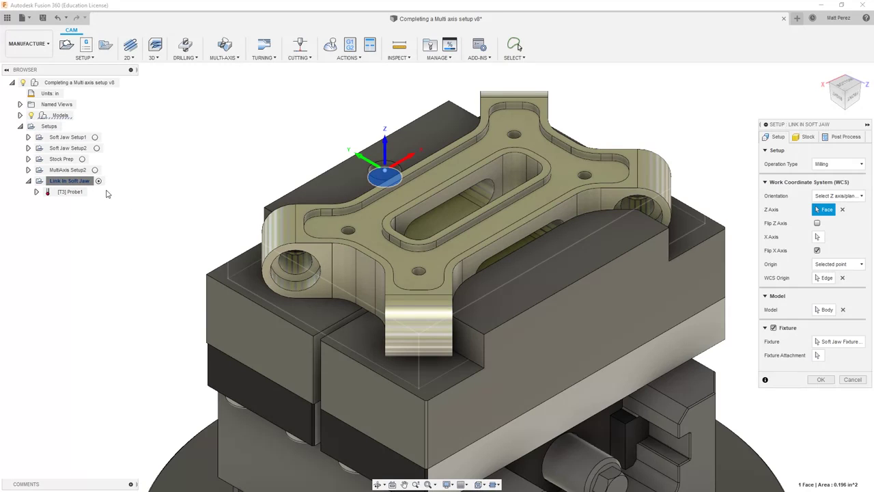
{"action": "left_click", "coordinate": [838, 140]}
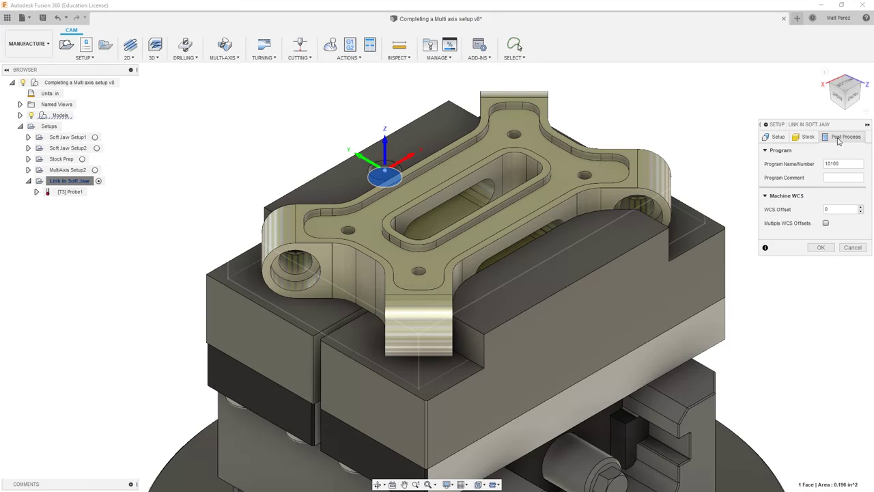
{"action": "double_click", "coordinate": [830, 208]}
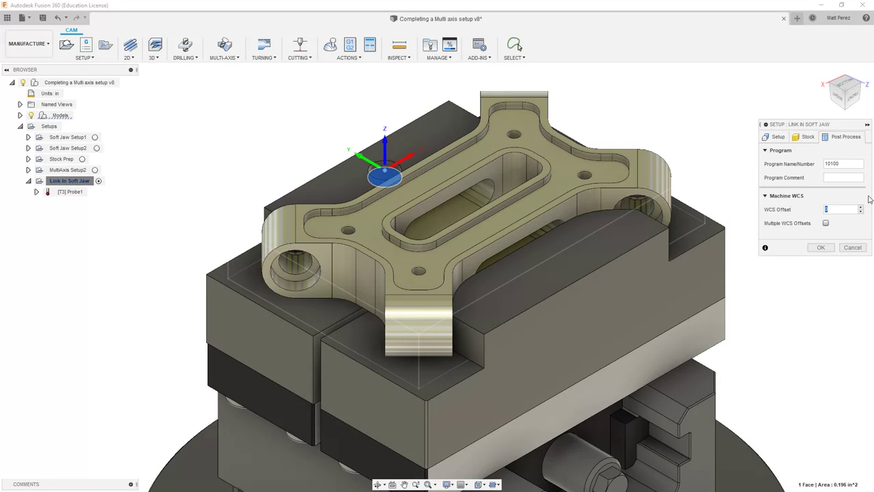
{"action": "type", "text": "2"}
{"action": "left_click", "coordinate": [829, 249]}
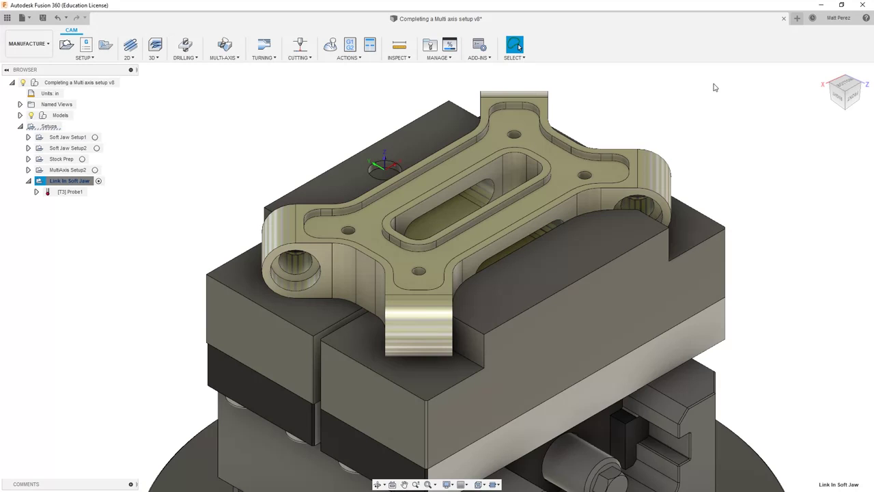
Step: Edit Probe1 to override the driving WCS with WCS override 1
{"action": "right_click", "coordinate": [73, 194]}
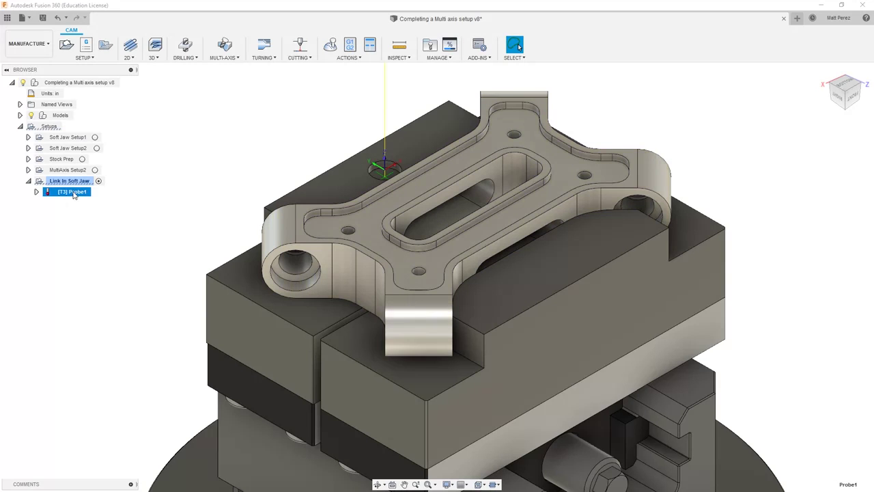
{"action": "left_click", "coordinate": [83, 199]}
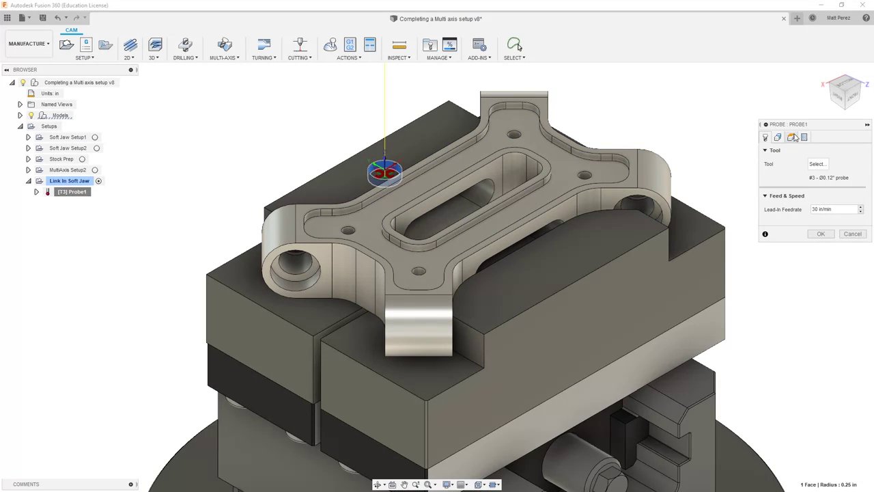
{"action": "left_click", "coordinate": [791, 137]}
{"action": "left_click", "coordinate": [824, 165]}
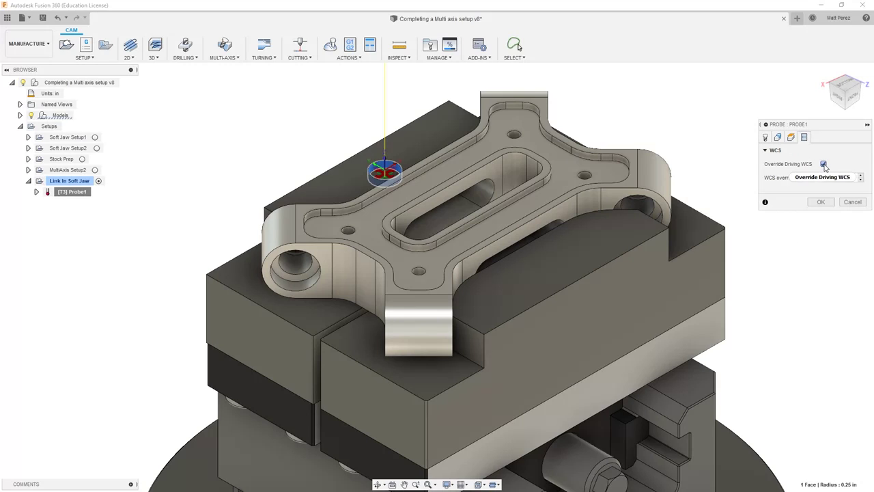
{"action": "type", "text": "1"}
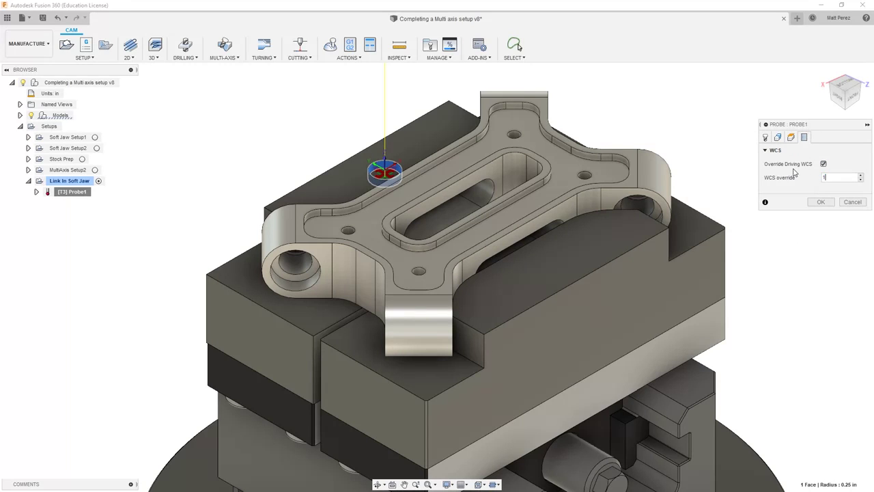
{"action": "left_click", "coordinate": [827, 203]}
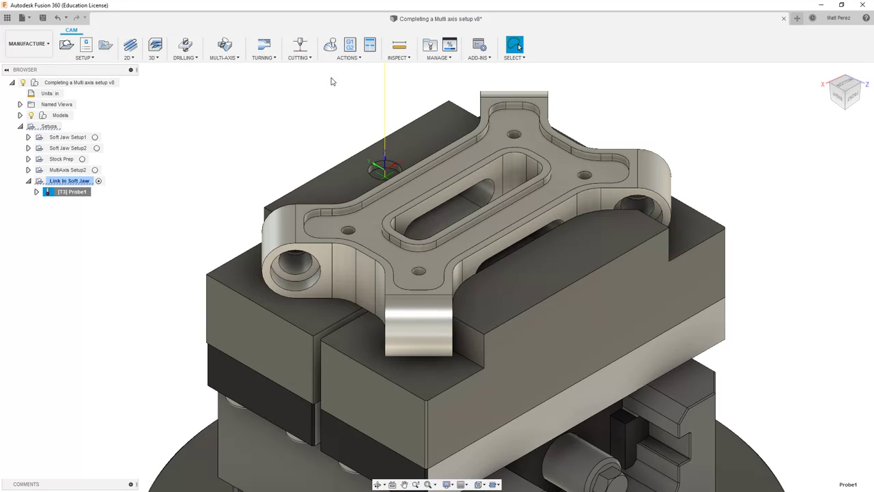
Step: Repost the NC program to 10100.nc, replacing the existing file
{"action": "left_click", "coordinate": [350, 45]}
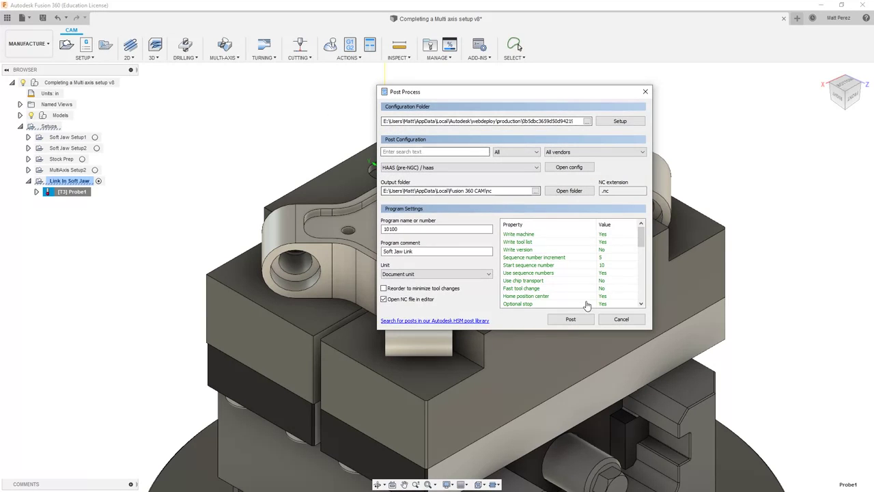
{"action": "left_click", "coordinate": [570, 319]}
{"action": "left_click", "coordinate": [406, 348]}
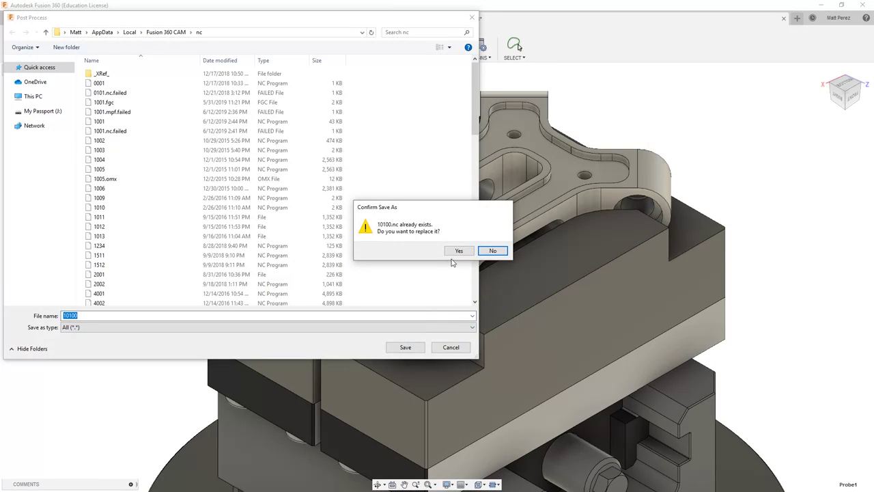
{"action": "left_click", "coordinate": [458, 253]}
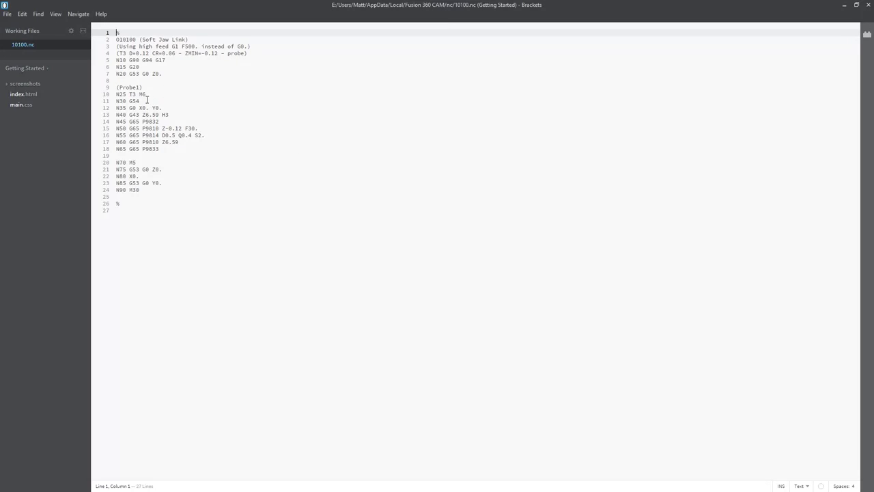
Step: Inspect line 11 'N30 G54' in the reposted code, then close Brackets
{"action": "left_click_drag", "start_coordinate": [147, 101], "coordinate": [115, 102]}
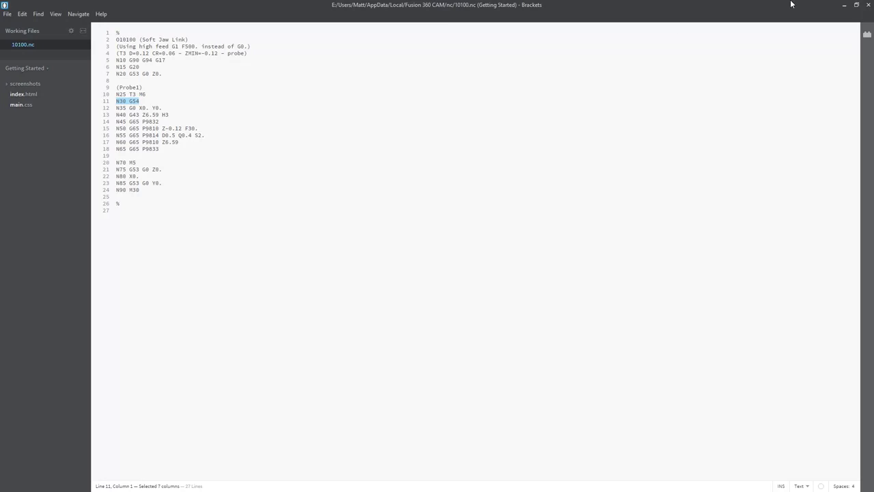
{"action": "left_click", "coordinate": [869, 6]}
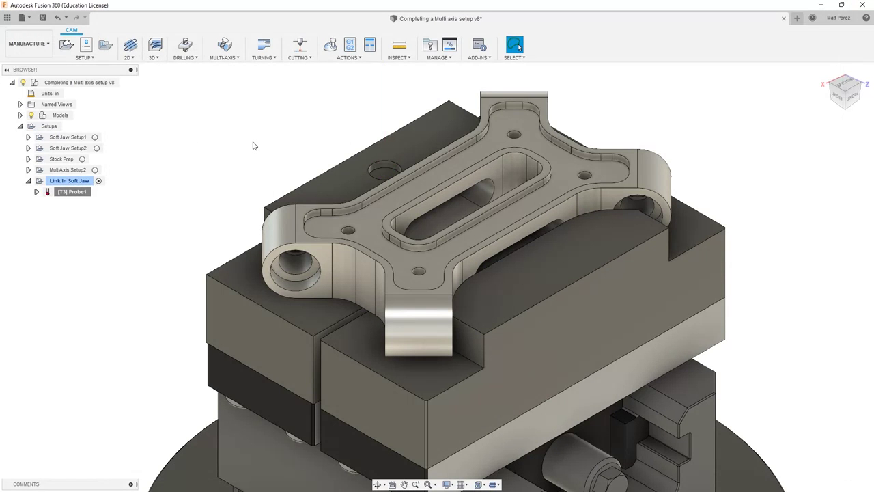
{"action": "left_click", "coordinate": [128, 58]}
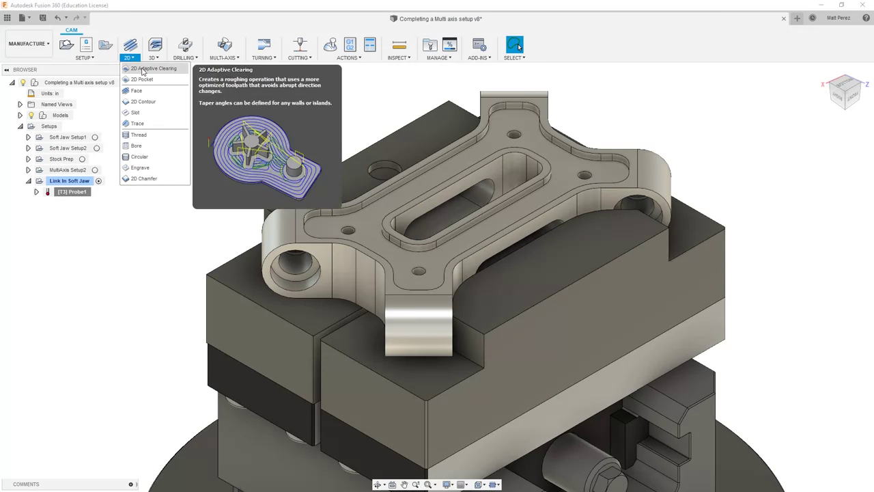
Step: Add a 2D Adaptive Clearing operation for the part's top pocket face
{"action": "left_click", "coordinate": [152, 69]}
{"action": "left_click", "coordinate": [362, 219]}
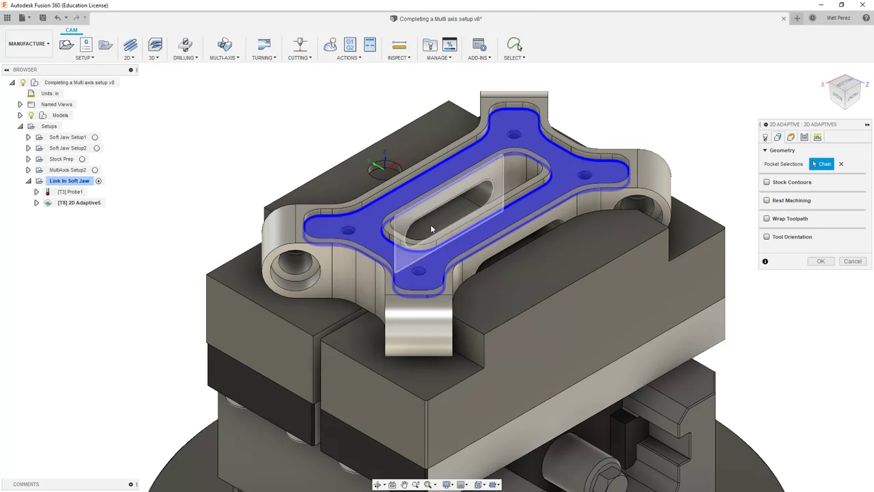
{"action": "left_click", "coordinate": [821, 261]}
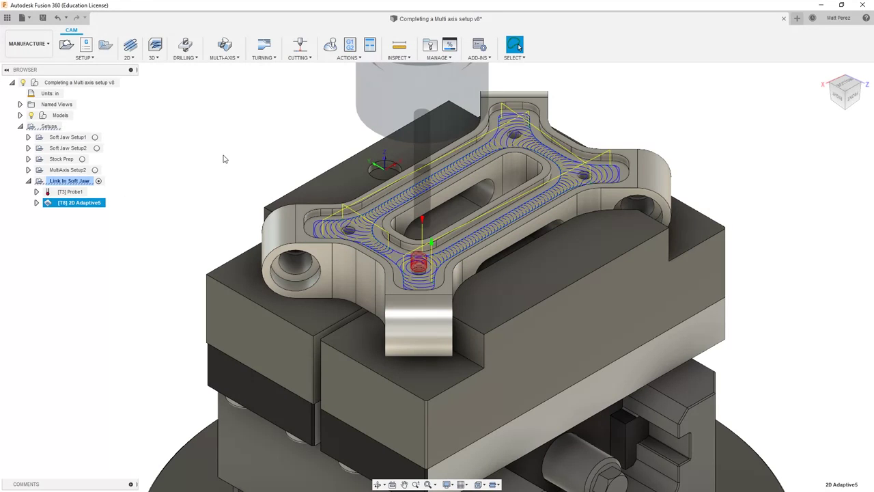
Step: Repost the Link In Soft Jaw setup to 10100.nc, replacing the existing file
{"action": "left_click", "coordinate": [67, 181]}
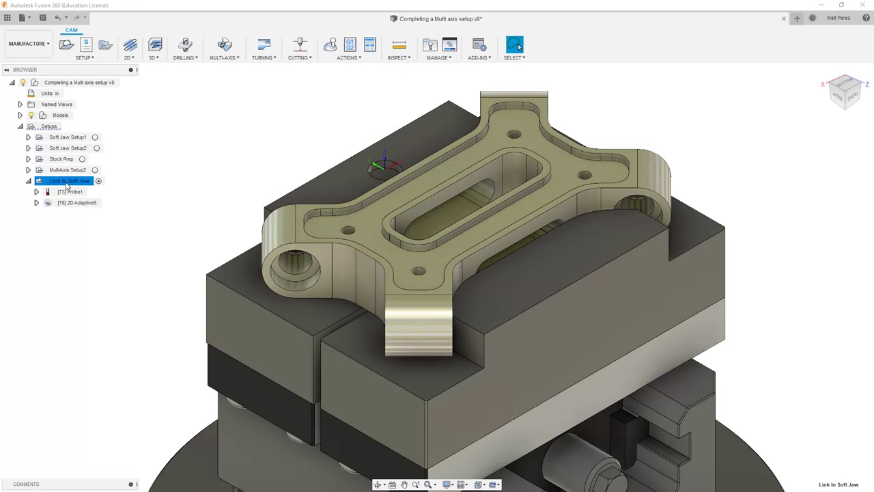
{"action": "left_click", "coordinate": [350, 44]}
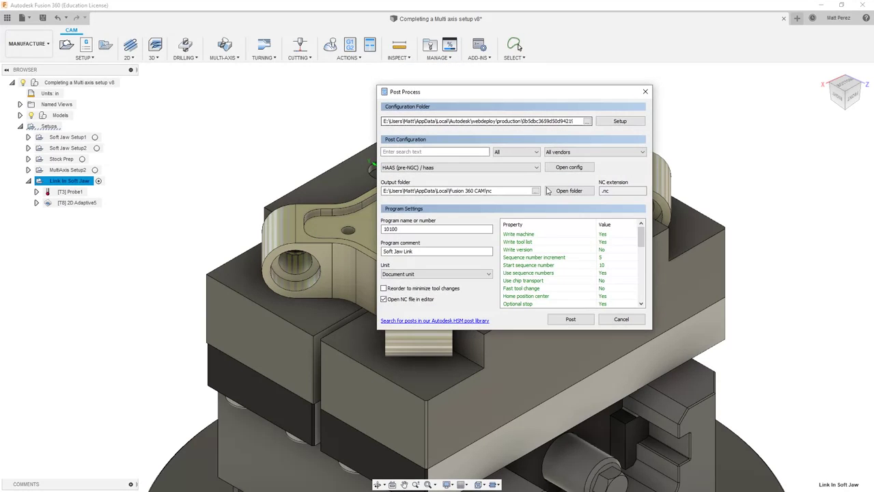
{"action": "left_click", "coordinate": [580, 319]}
{"action": "left_click", "coordinate": [399, 344]}
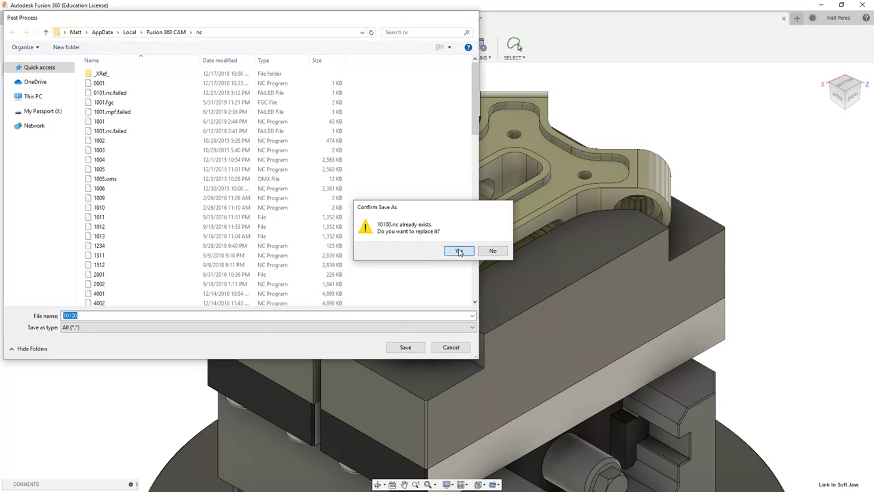
{"action": "left_click", "coordinate": [511, 250]}
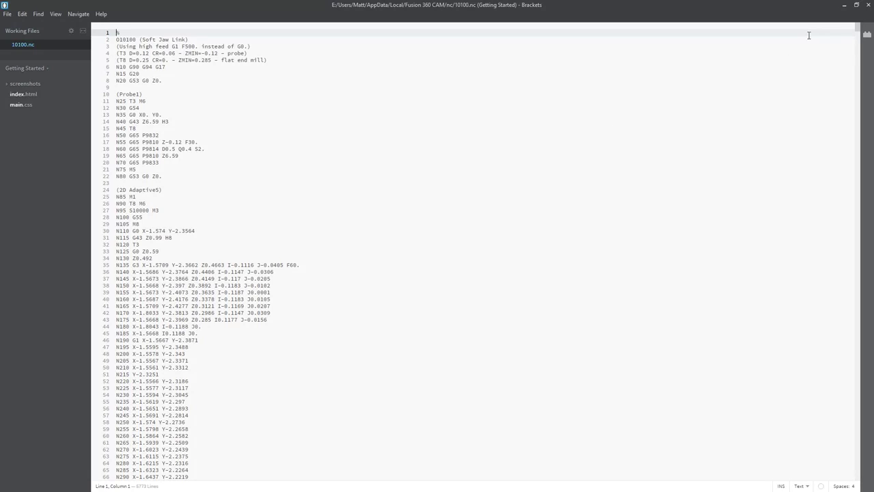
Step: Close Brackets after reviewing the reposted NC code showing G55 for 2D Adaptive5
{"action": "left_click", "coordinate": [863, 5]}
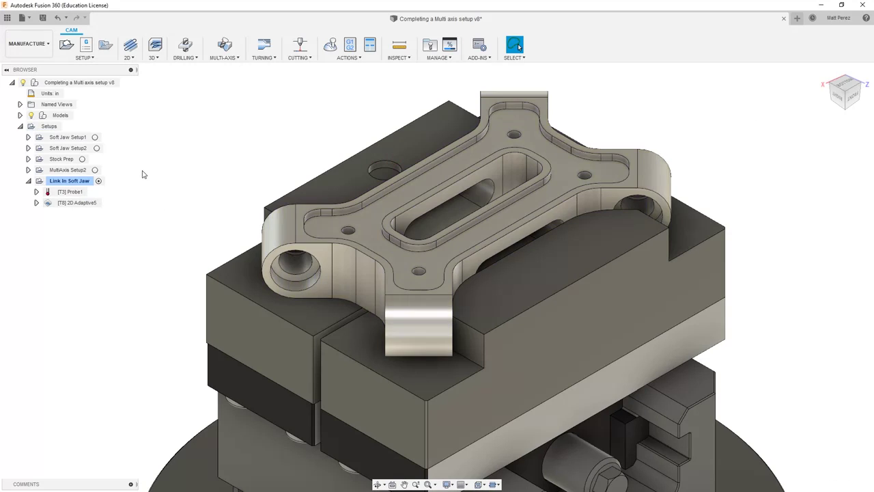
Step: Save the current design as a version, then delete the 2D Adaptive5 operation
{"action": "left_click", "coordinate": [42, 18]}
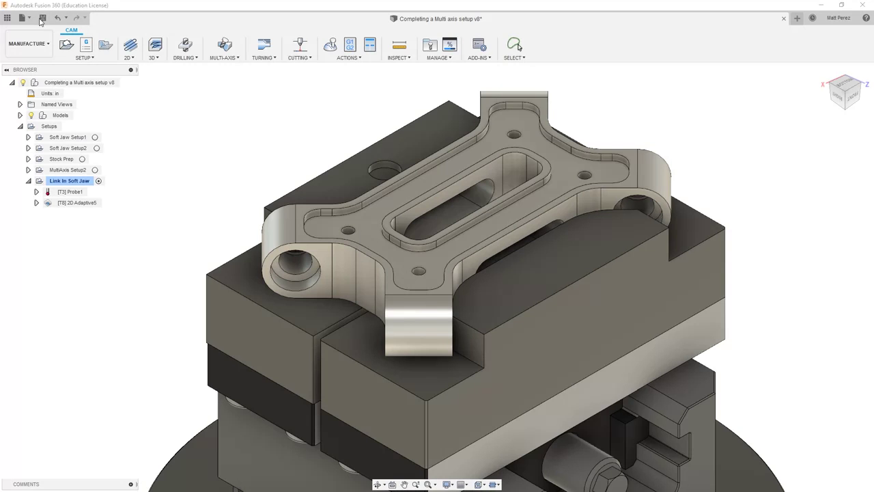
{"action": "left_click", "coordinate": [424, 263]}
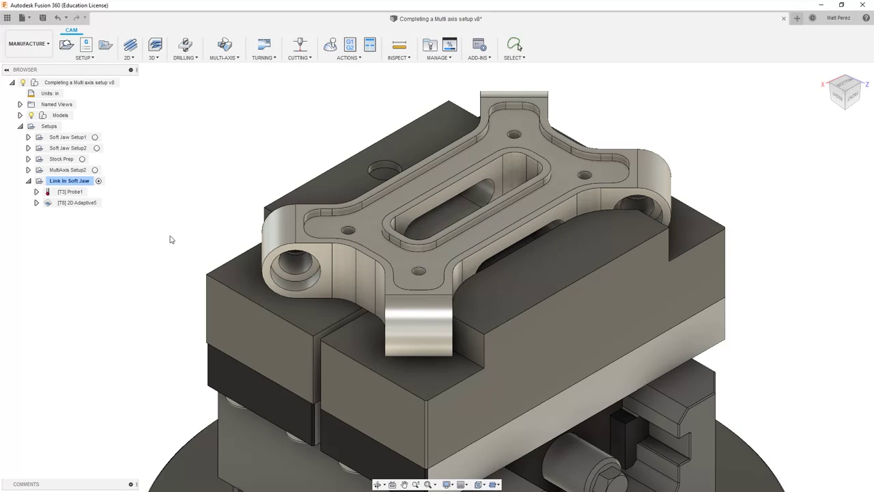
{"action": "left_click", "coordinate": [77, 203]}
{"action": "key", "text": "Delete"}
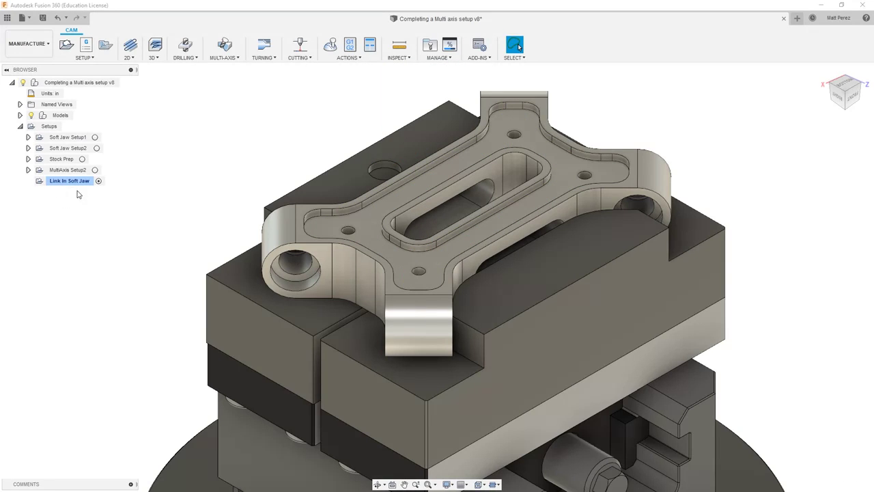
Step: Reset the Link In Soft Jaw setup's WCS offset and save the design as version v9
{"action": "right_click", "coordinate": [77, 181]}
{"action": "left_click", "coordinate": [92, 189]}
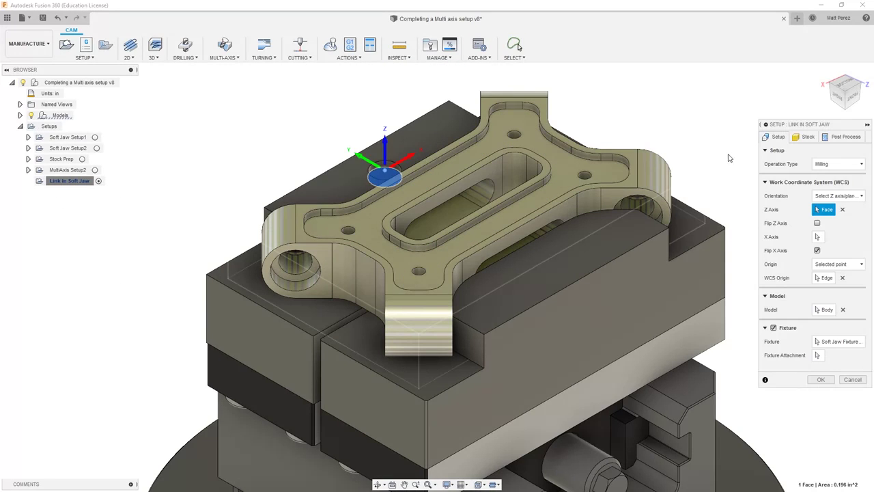
{"action": "left_click", "coordinate": [844, 137]}
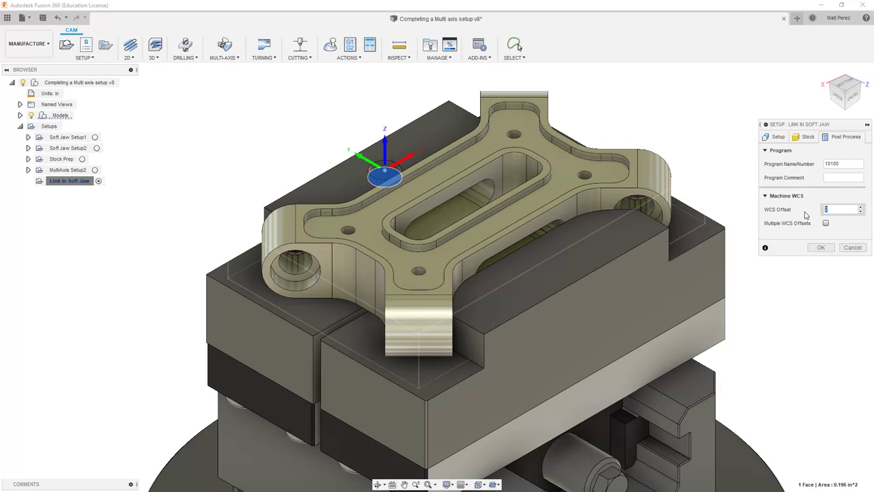
{"action": "left_click", "coordinate": [821, 247]}
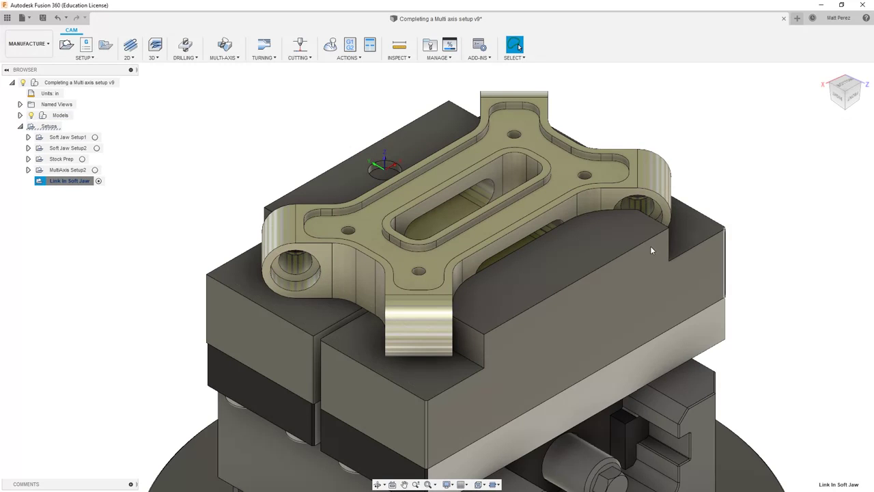
{"action": "left_click", "coordinate": [43, 18]}
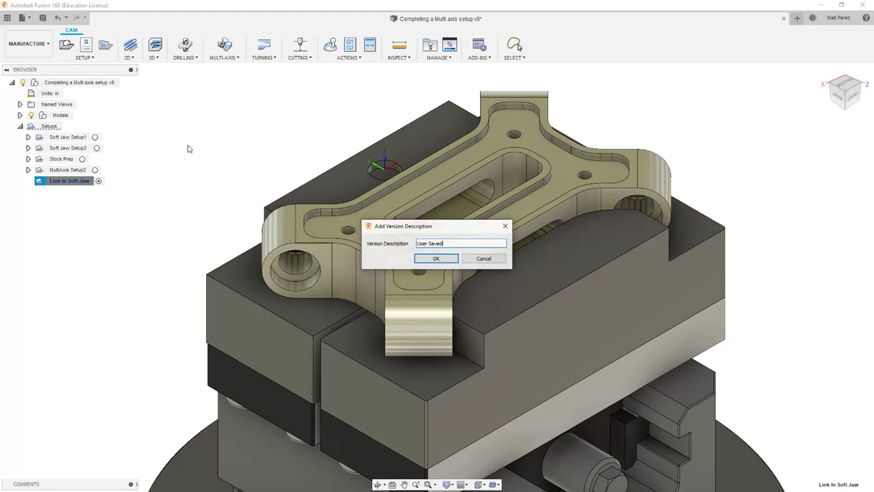
{"action": "left_click", "coordinate": [453, 262]}
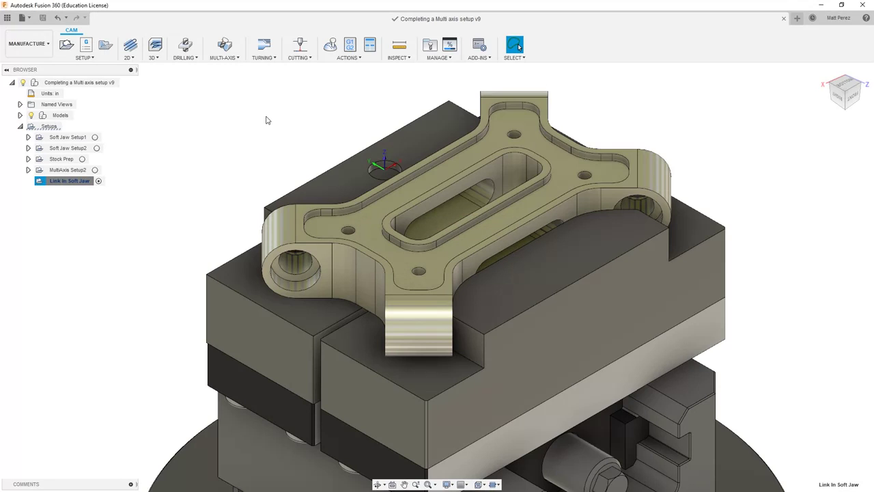